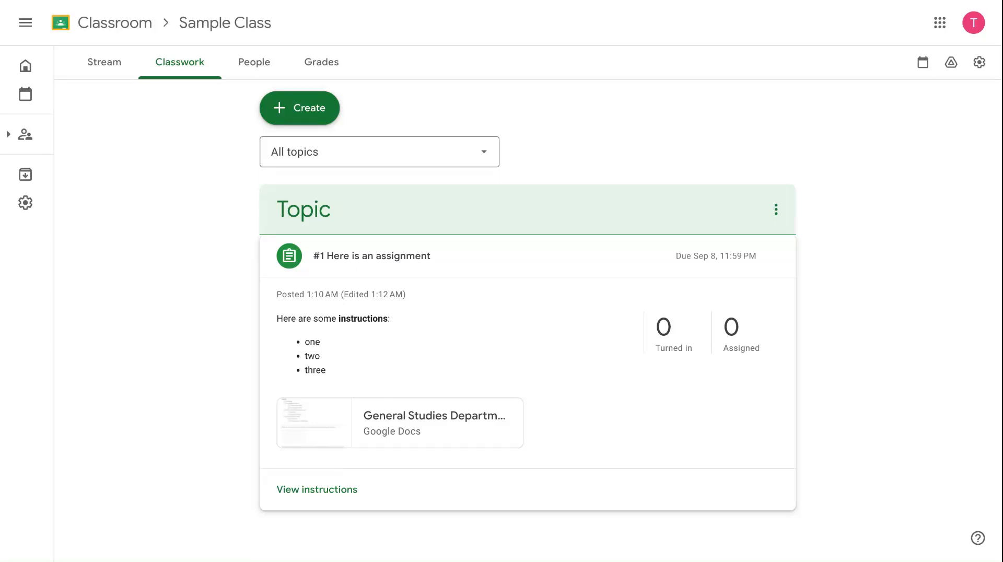
Review the instructions and student work of assignment "#1 Here is an assignment", and return to the Sample Class classwork list
scroll(533, 473, "down", 1)
scroll(534, 473, "up", 1)
left_click(309, 491)
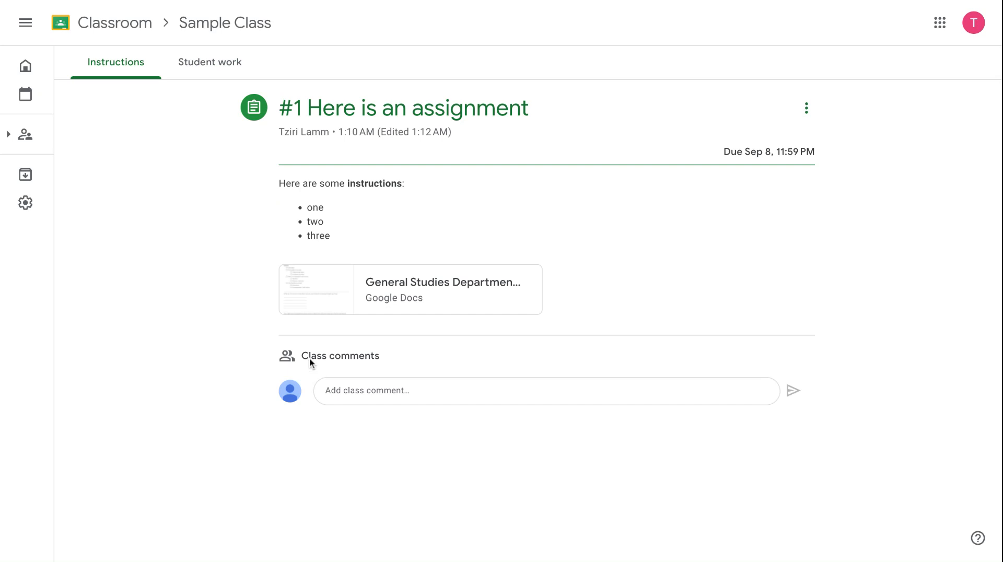
left_click(218, 70)
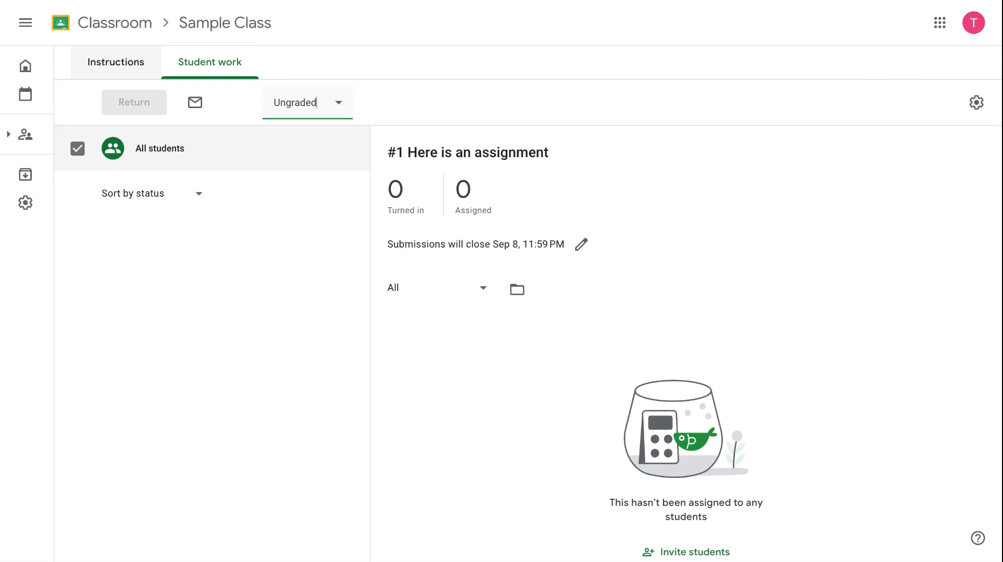
left_click(115, 62)
left_click(225, 23)
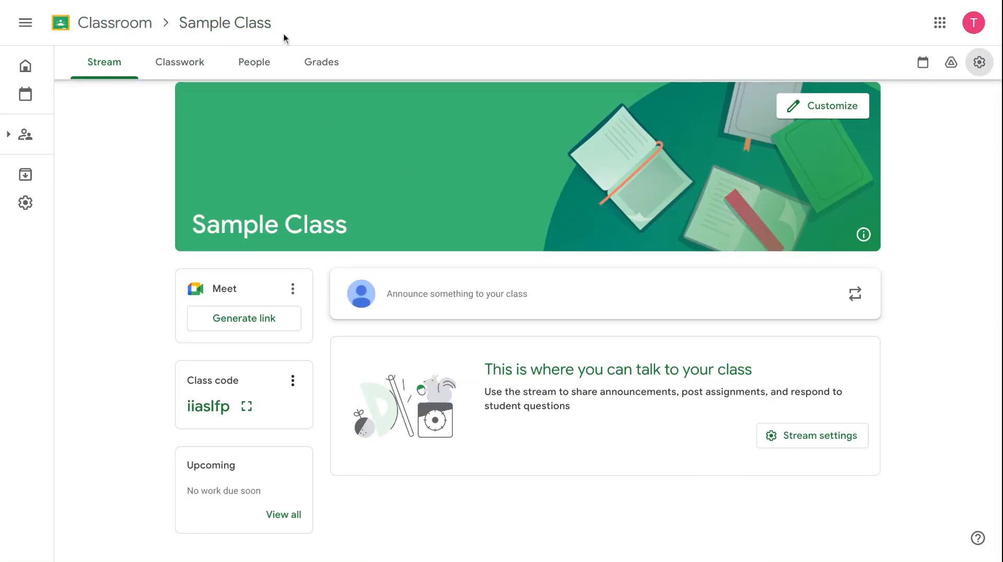
left_click(183, 61)
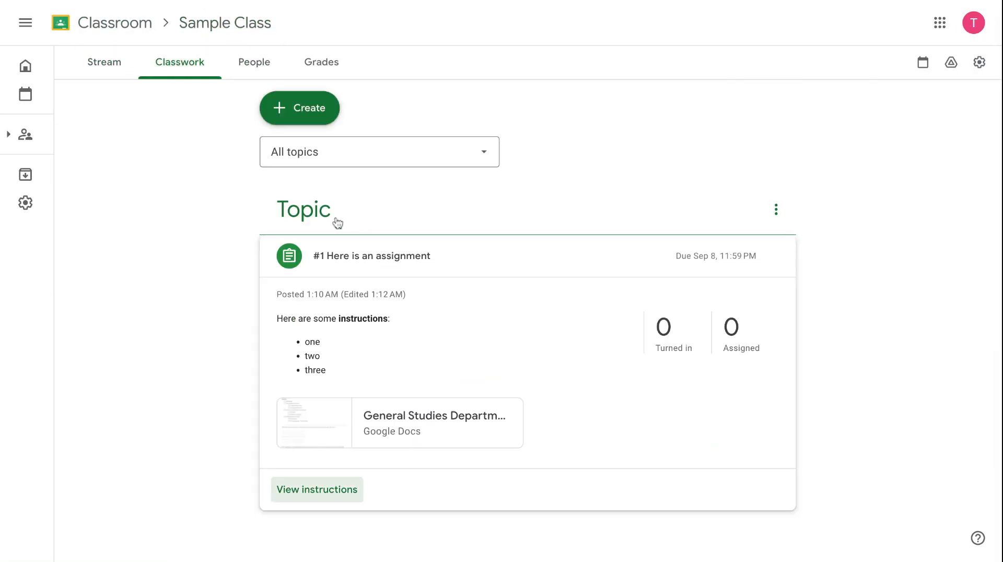
Create a new question post in the class with the question text "Here is a question?"
left_click(313, 124)
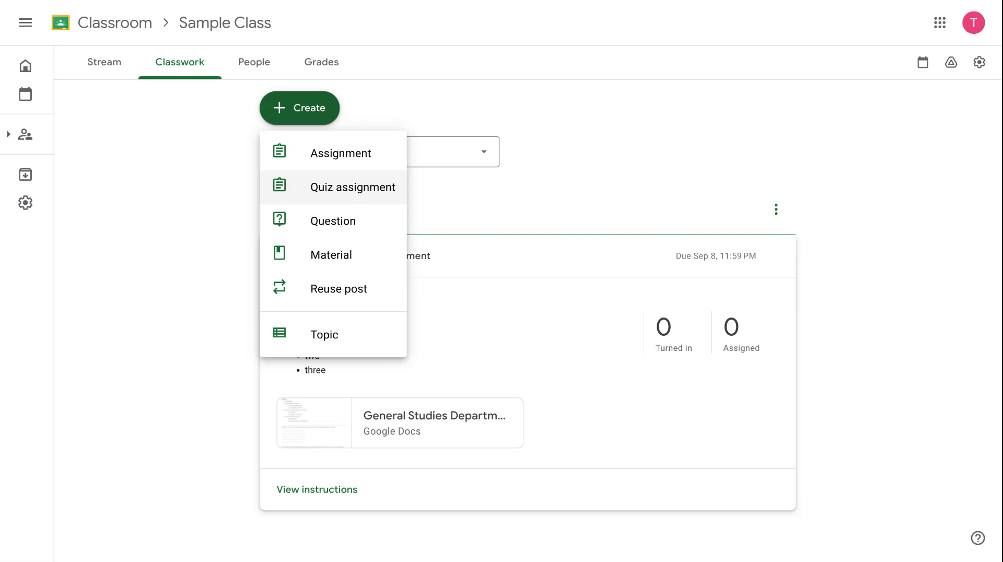
left_click(317, 227)
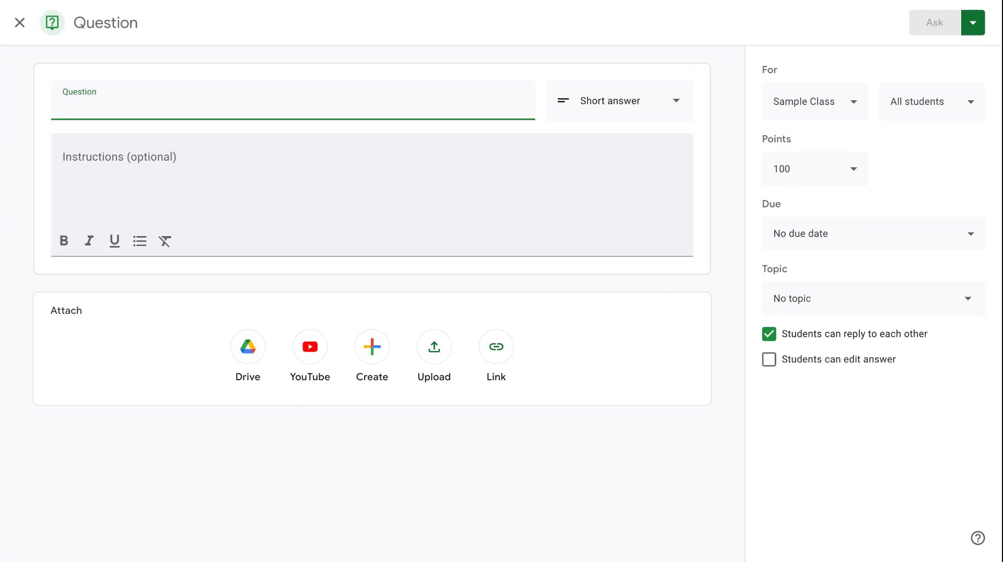
type("Here is ")
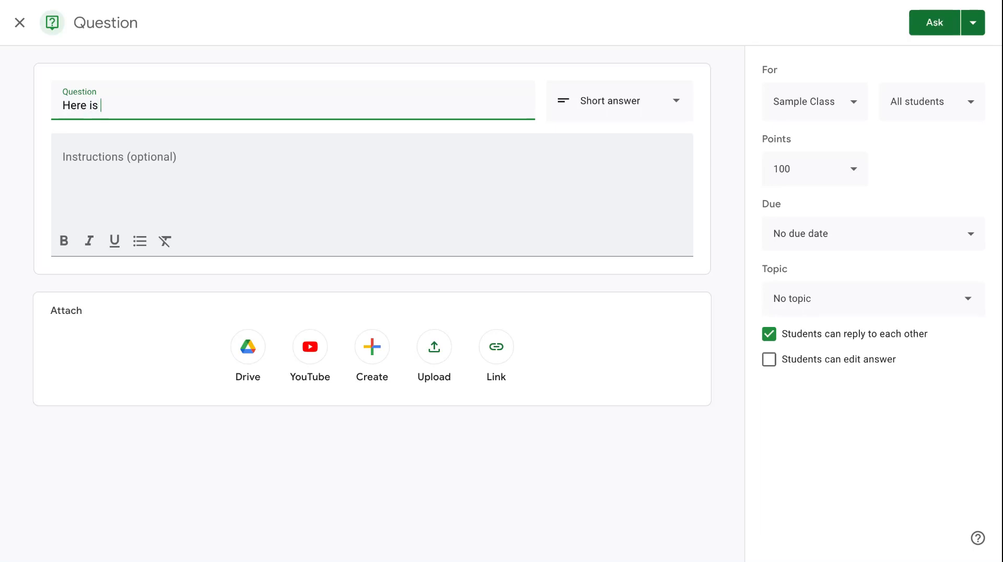
type("a q")
key("BackSpace")
type("question?")
Add the instructions "If it needs more details" to the question, dismissing the classwork tip
left_click(284, 189)
type("If it need")
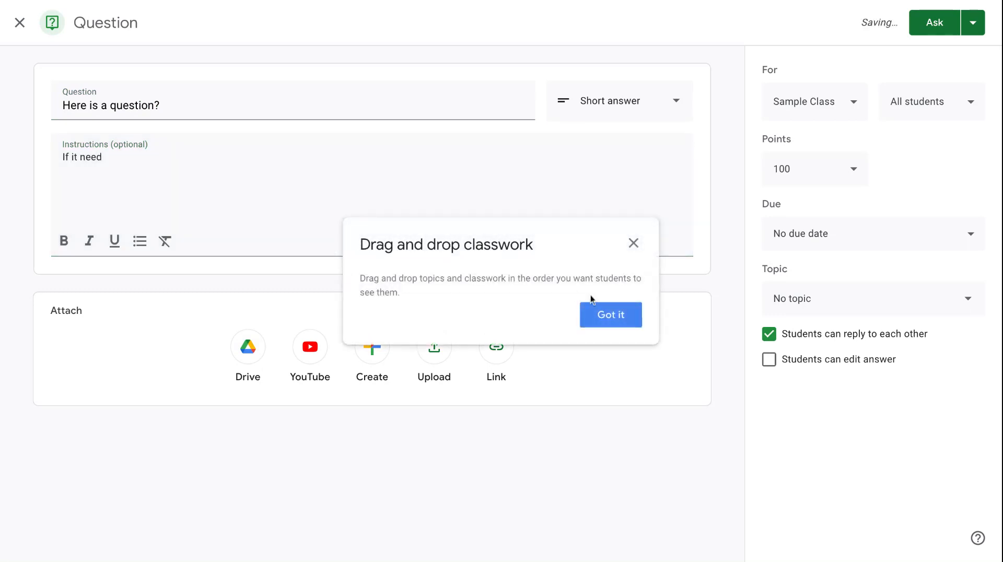
left_click(609, 315)
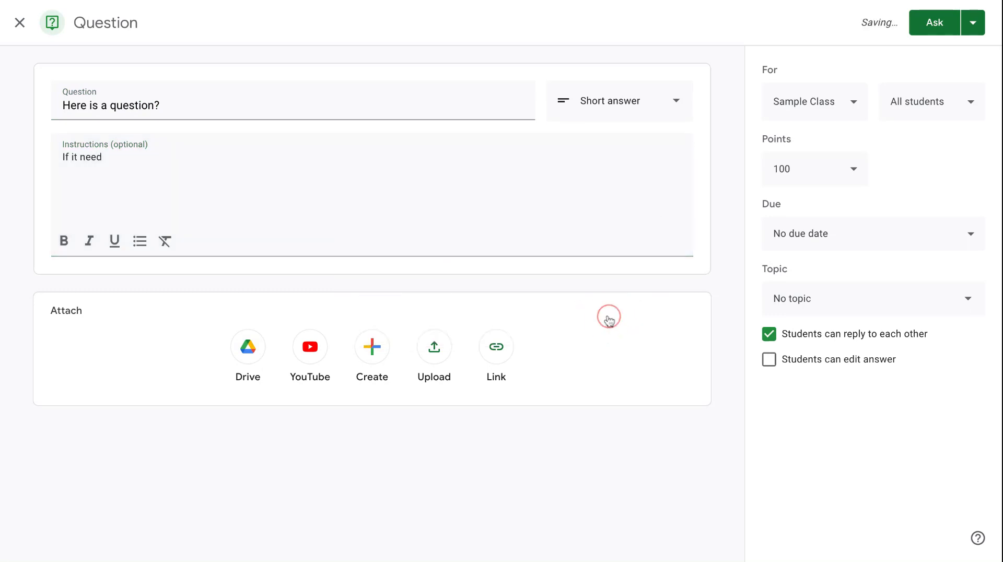
left_click(274, 157)
type("s mo")
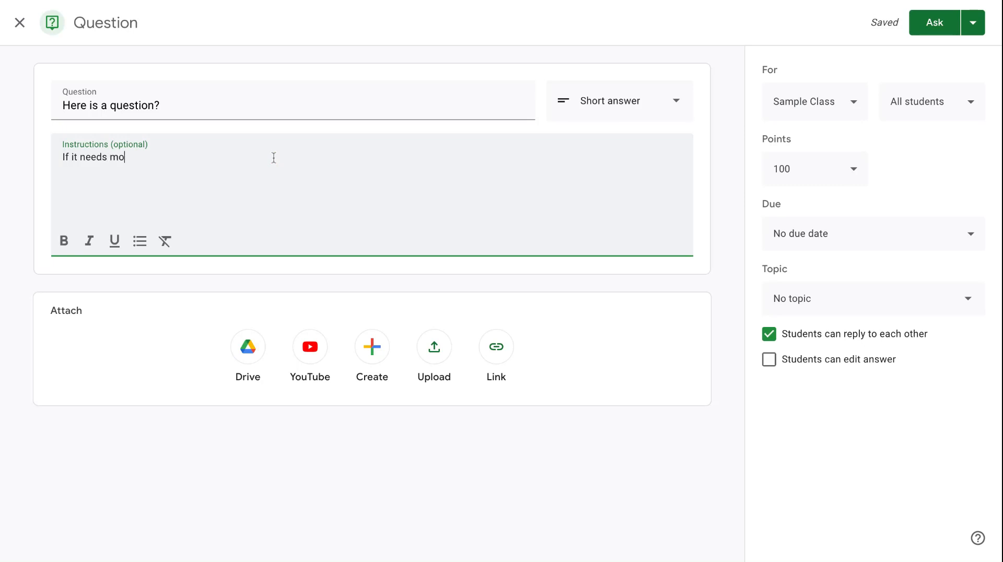
type("re details")
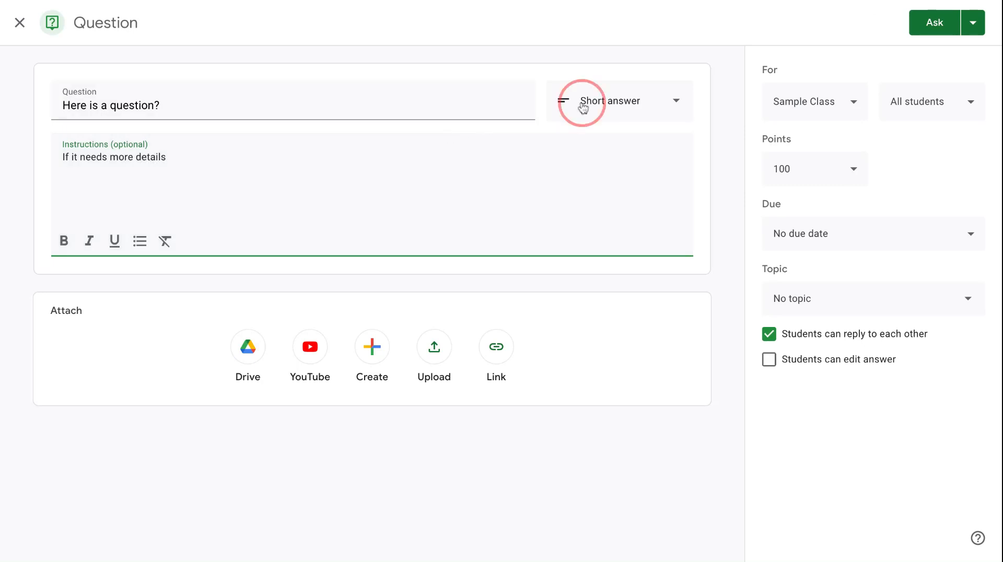
Switch the question type to Multiple choice and back to Short answer
left_click(582, 105)
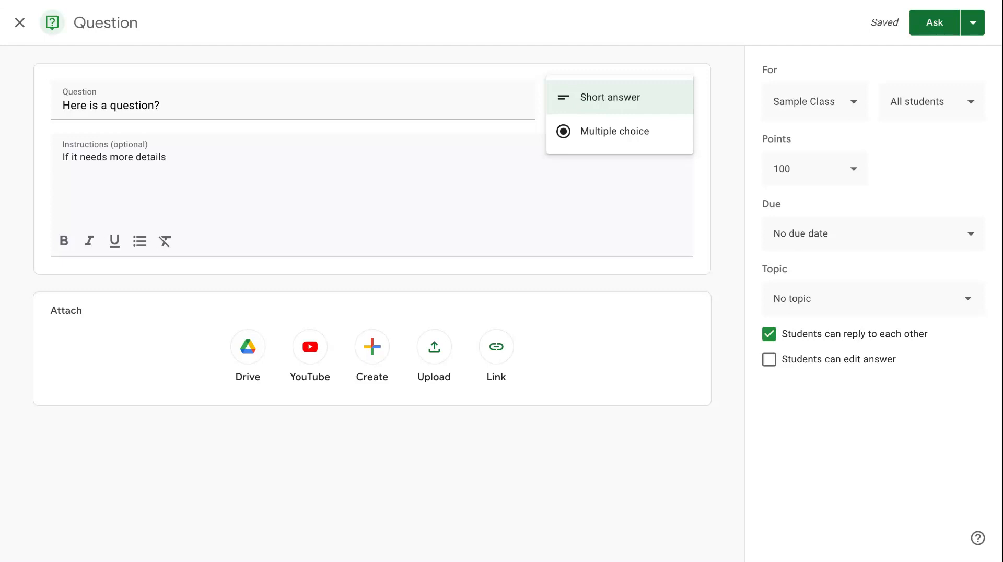
left_click(586, 131)
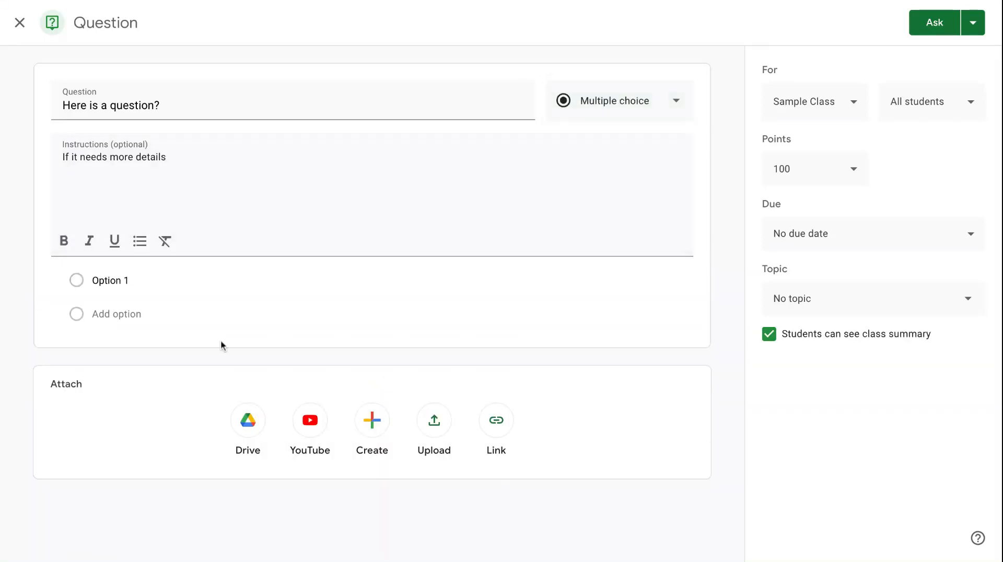
left_click(626, 109)
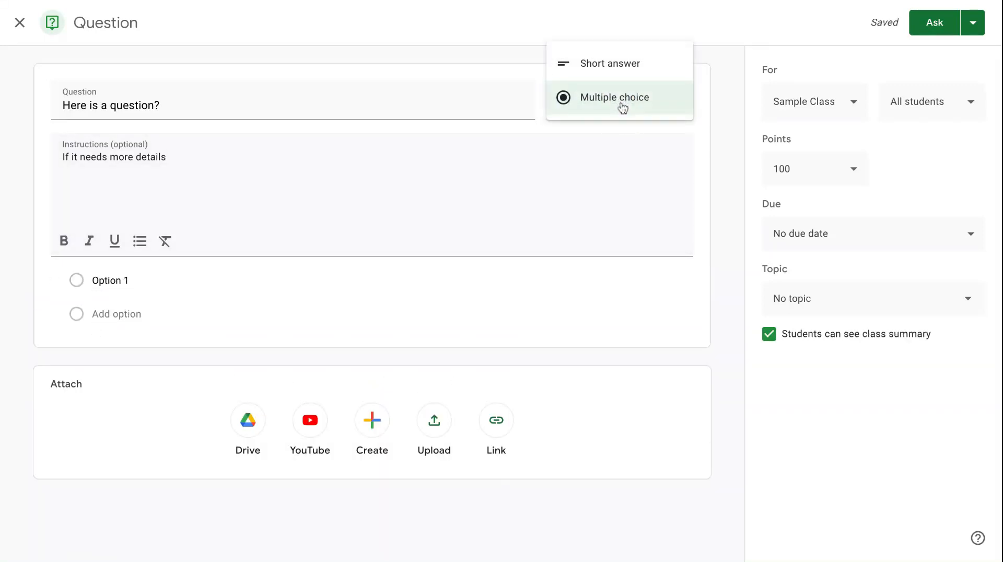
left_click(614, 76)
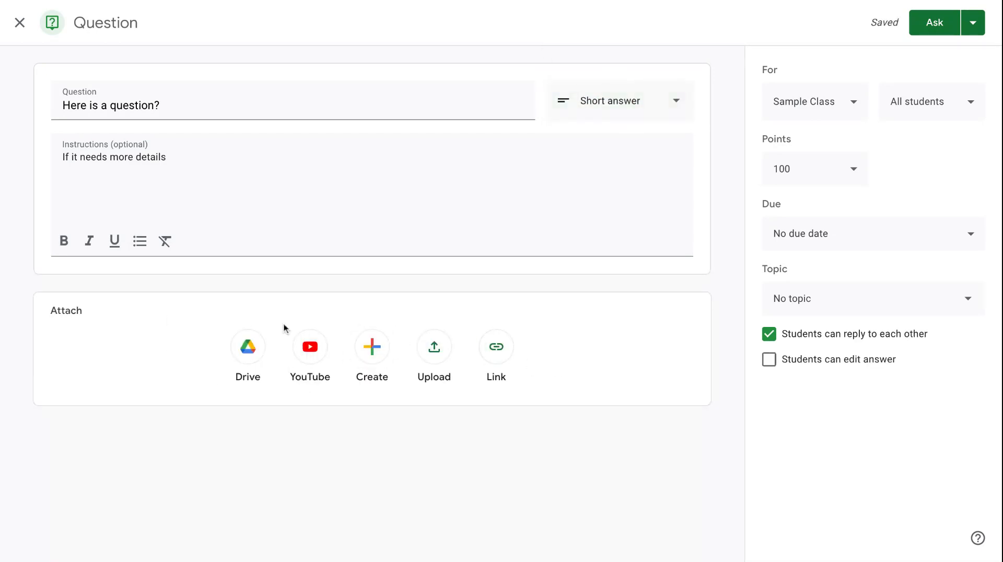
Set the question's points to Ungraded and look at the due date settings, leaving no due date
left_click(851, 179)
left_click(810, 208)
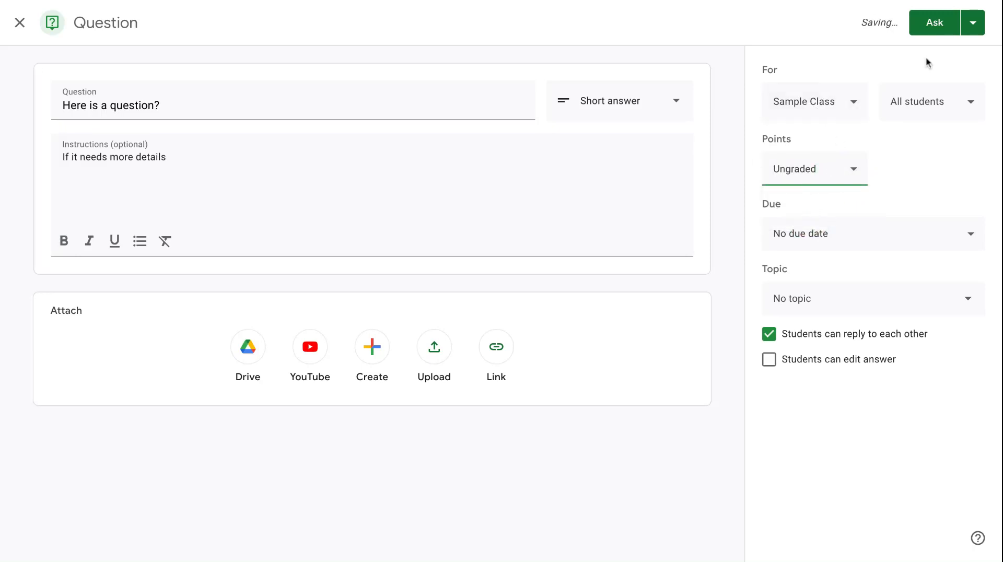
left_click(805, 234)
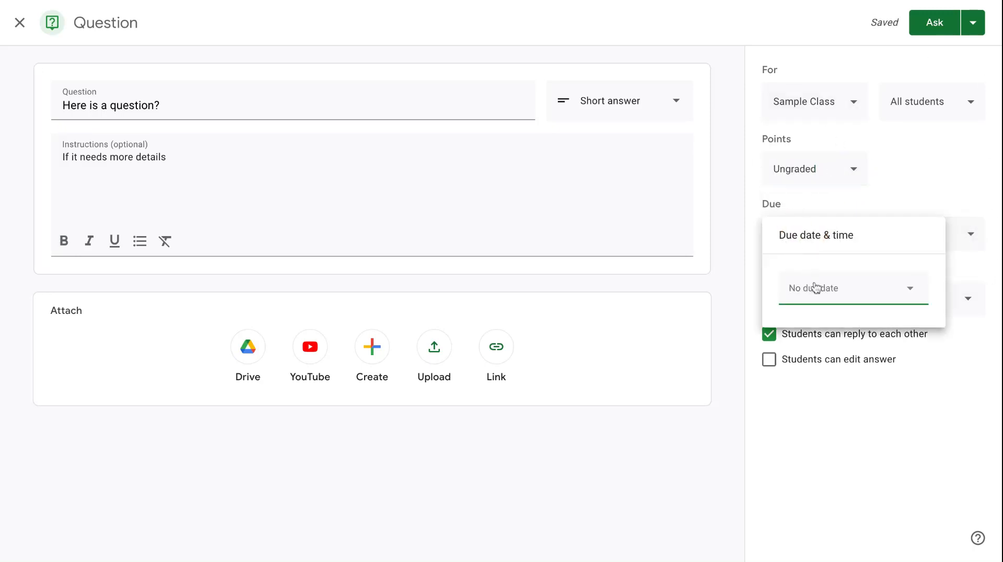
left_click(940, 192)
File the question under the existing topic named "Topic" and post it to the class
left_click(844, 305)
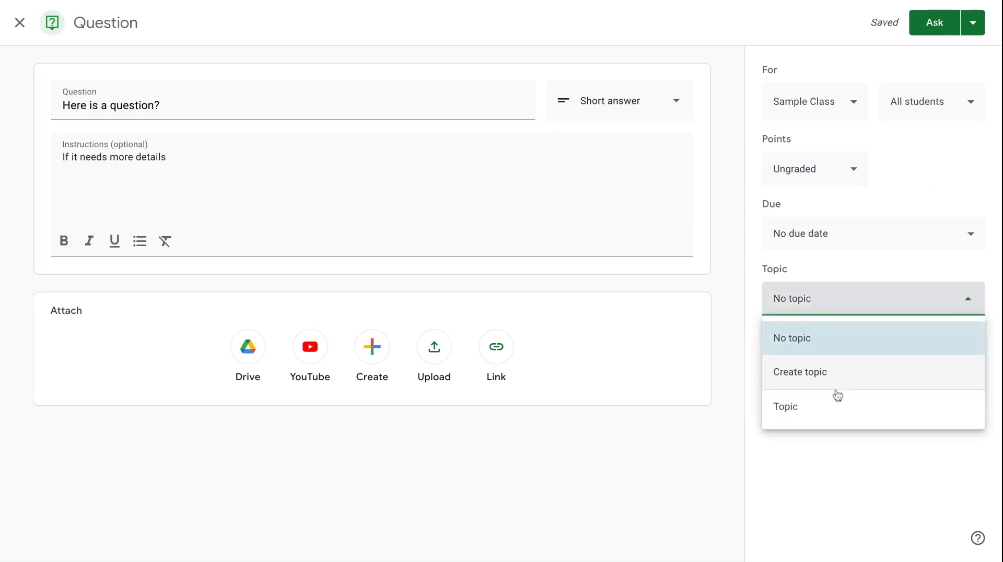
left_click(836, 406)
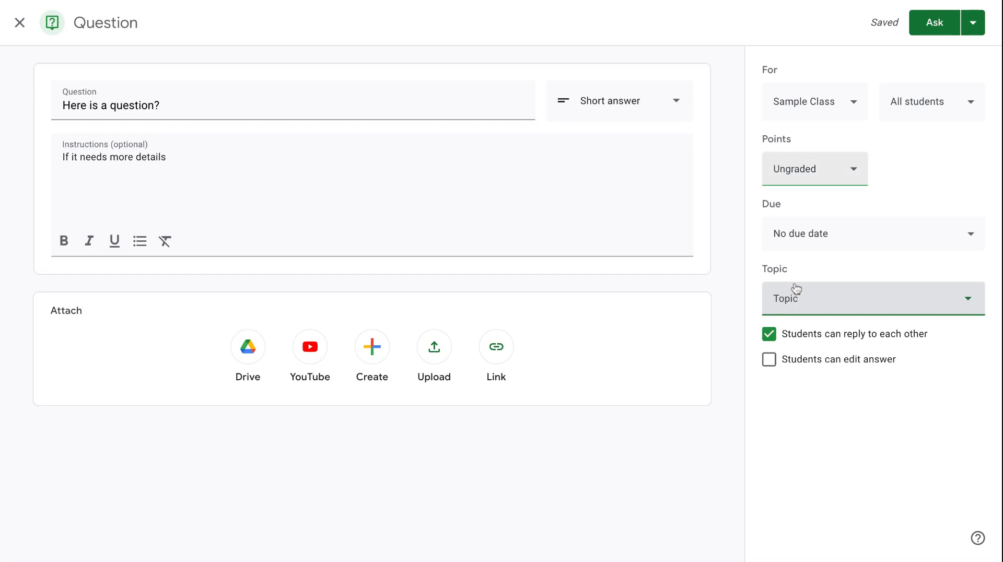
left_click(923, 22)
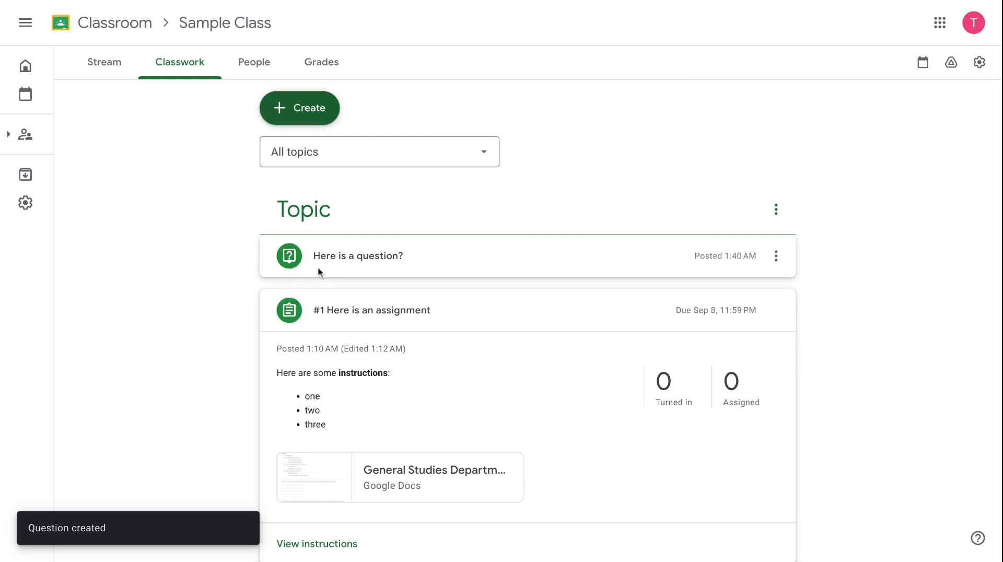
Expand the posted question, view its full page, and return to the classwork list
left_click(403, 304)
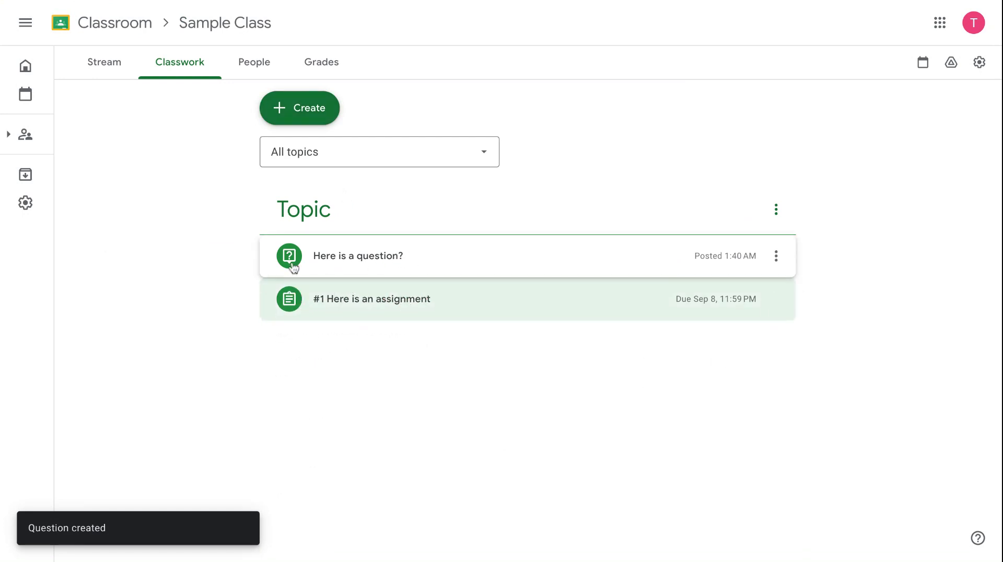
left_click(320, 255)
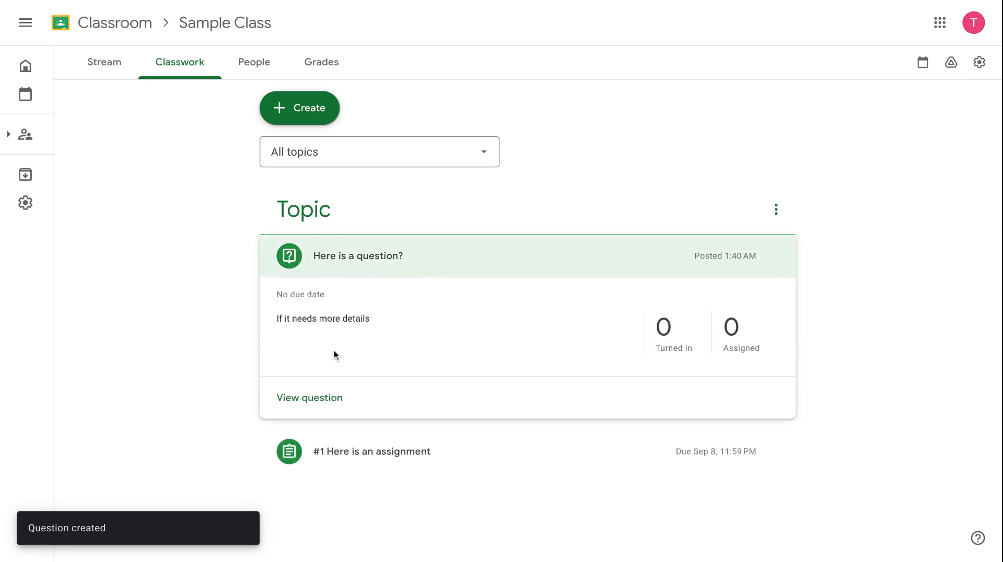
left_click(321, 401)
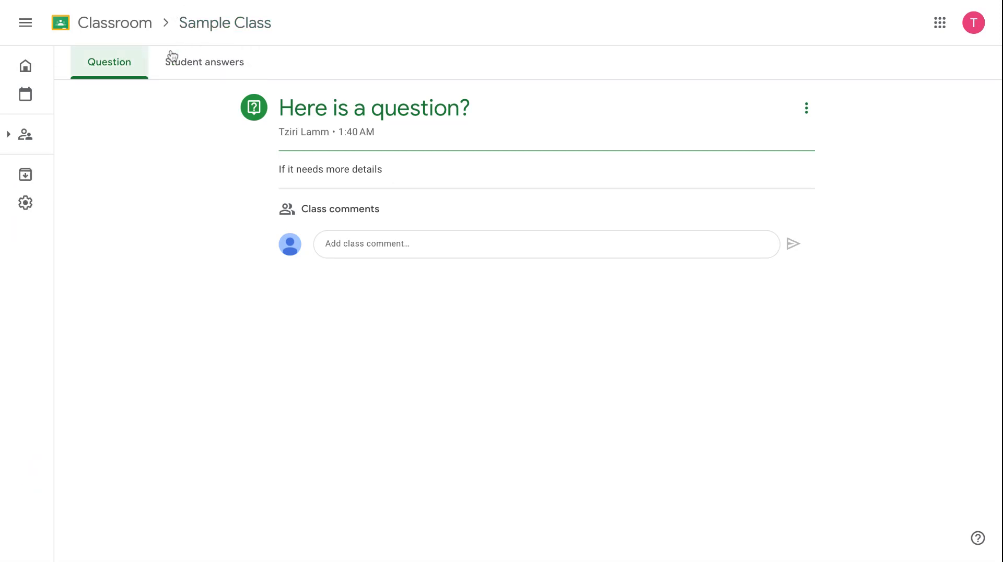
left_click(224, 30)
left_click(179, 71)
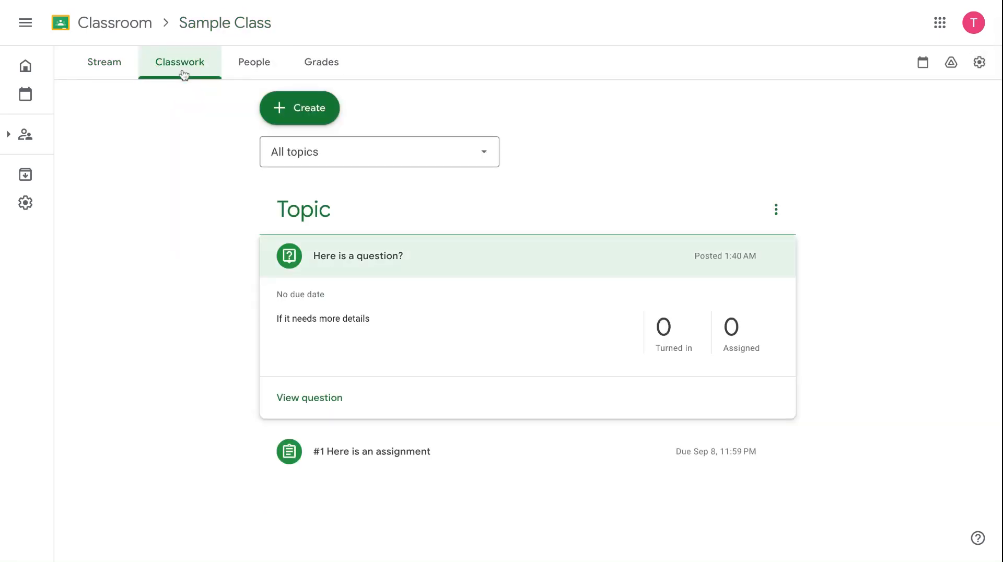
Create a new material post in the class with the title "Syllabus"
left_click(312, 110)
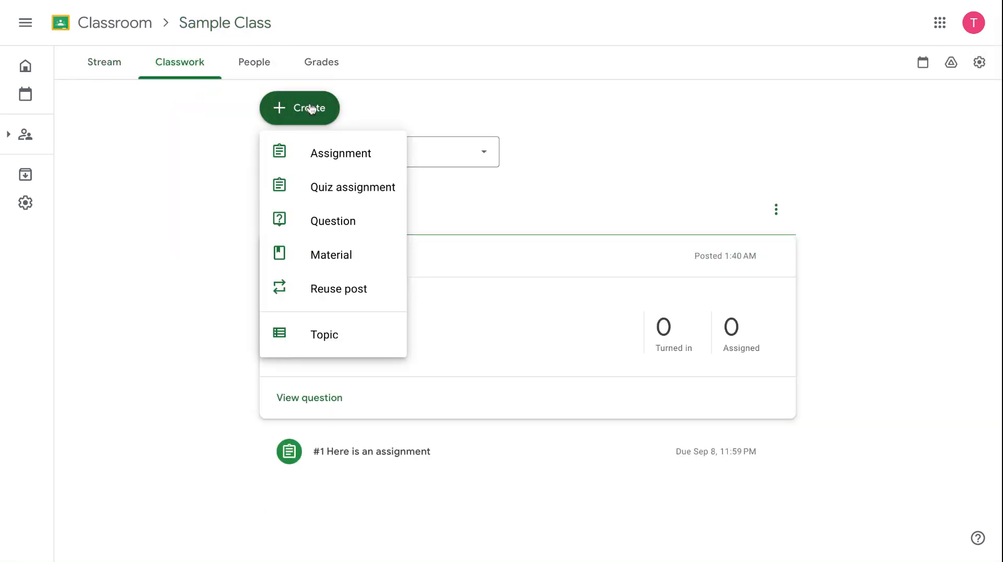
left_click(324, 256)
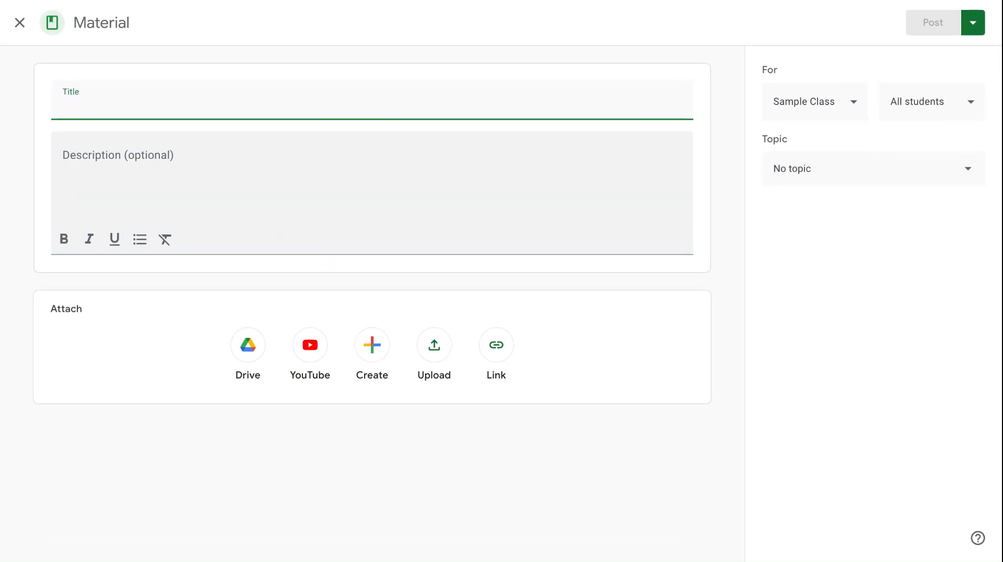
type("Here is a reo")
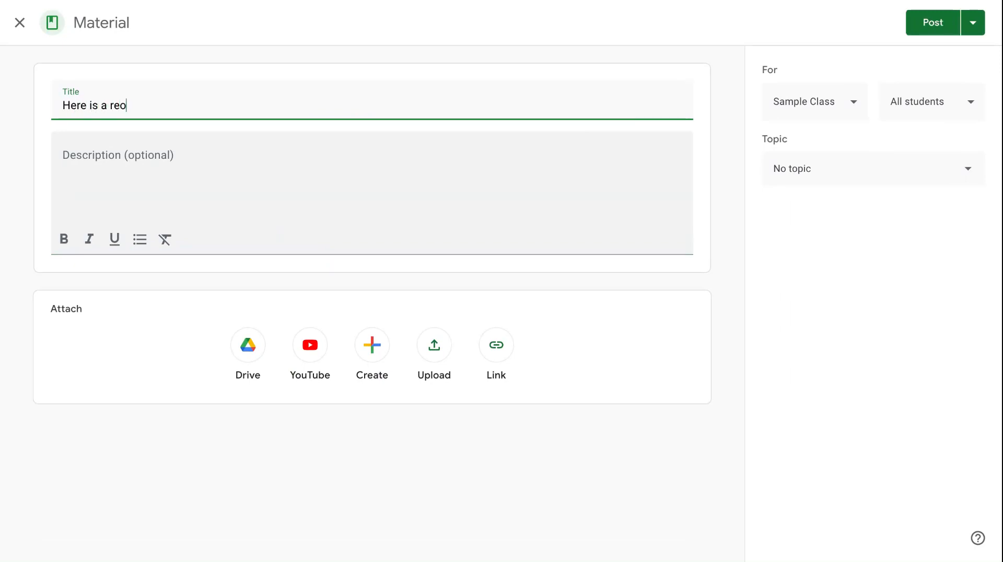
triple_click(238, 108)
type("Syllabus")
Enter "Refer to this throughout the year." as the description of the Syllabus material
left_click(195, 173)
type("Refer")
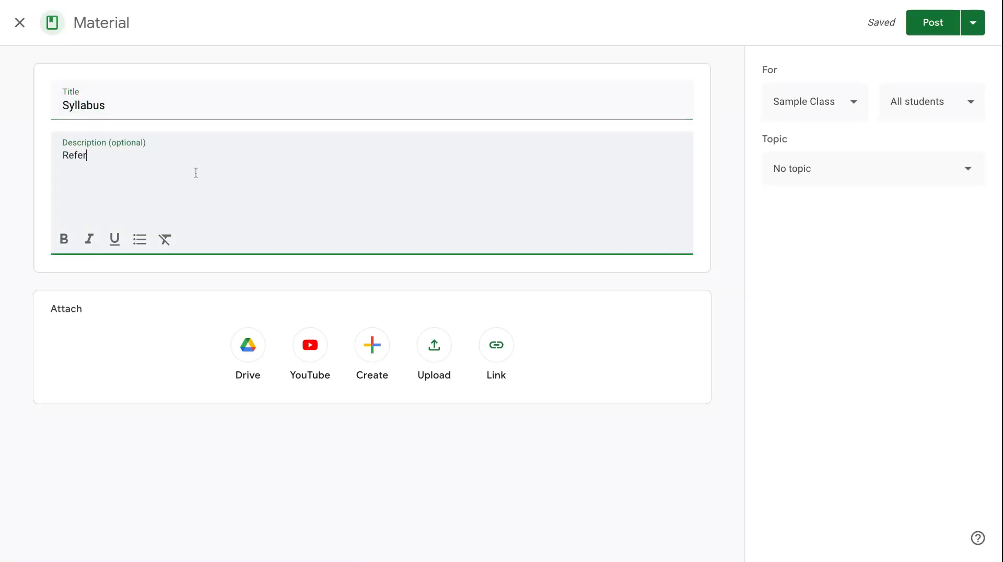
type(" to this through")
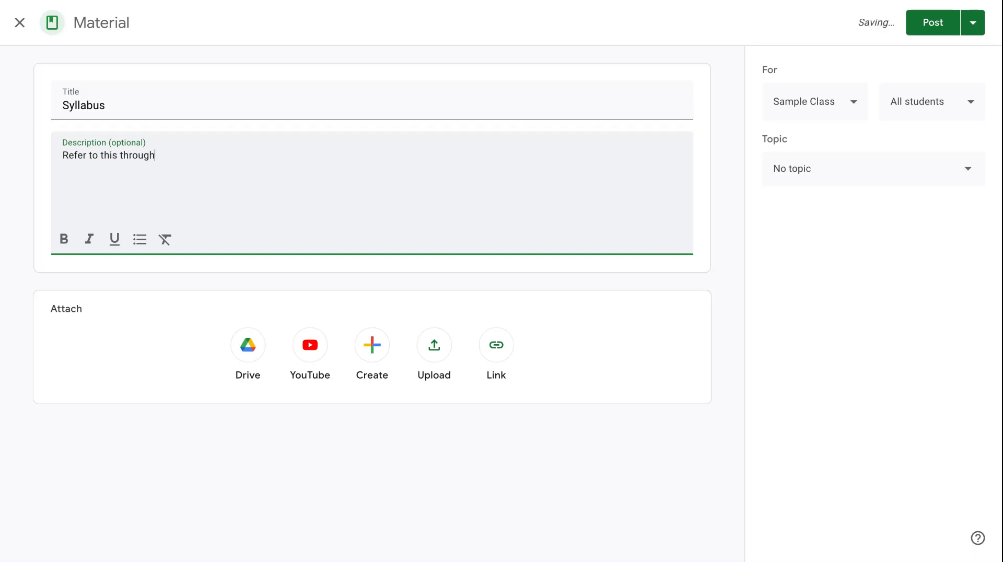
type("out the year.")
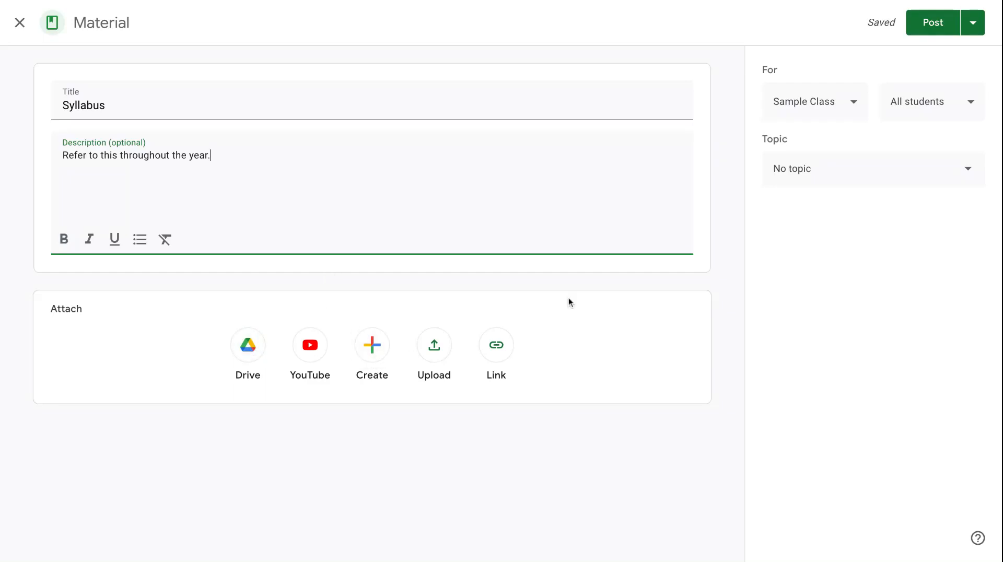
File the Syllabus material under the existing topic named "Topic" and post it
left_click(861, 170)
left_click(817, 277)
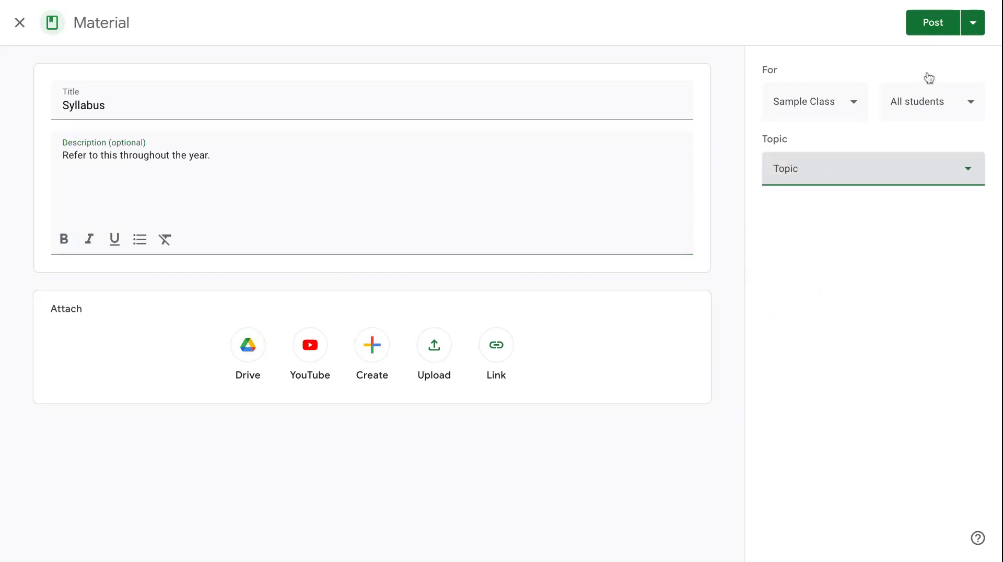
left_click(927, 31)
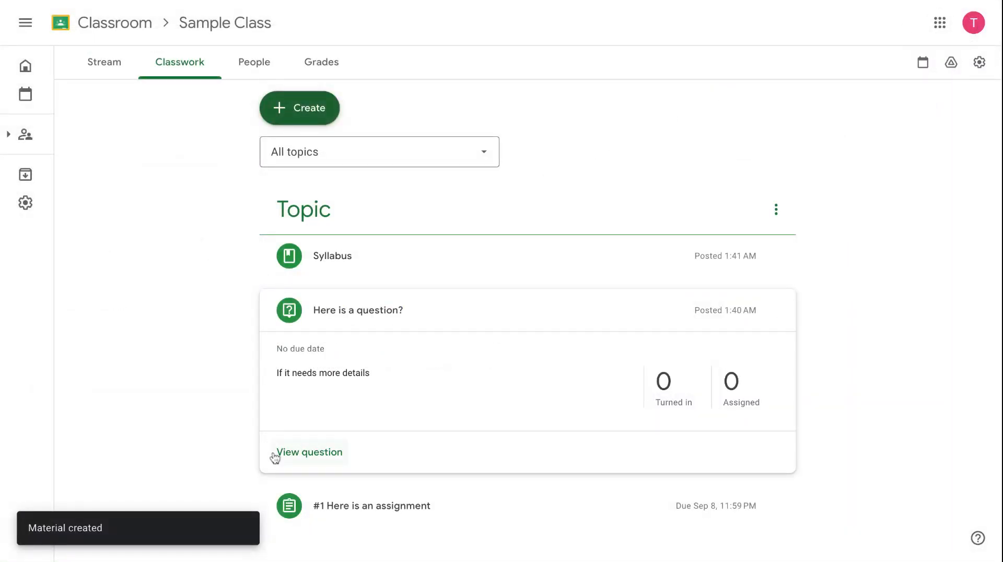
Bring up the choices for adding another item to the Sample Class classwork
left_click(302, 110)
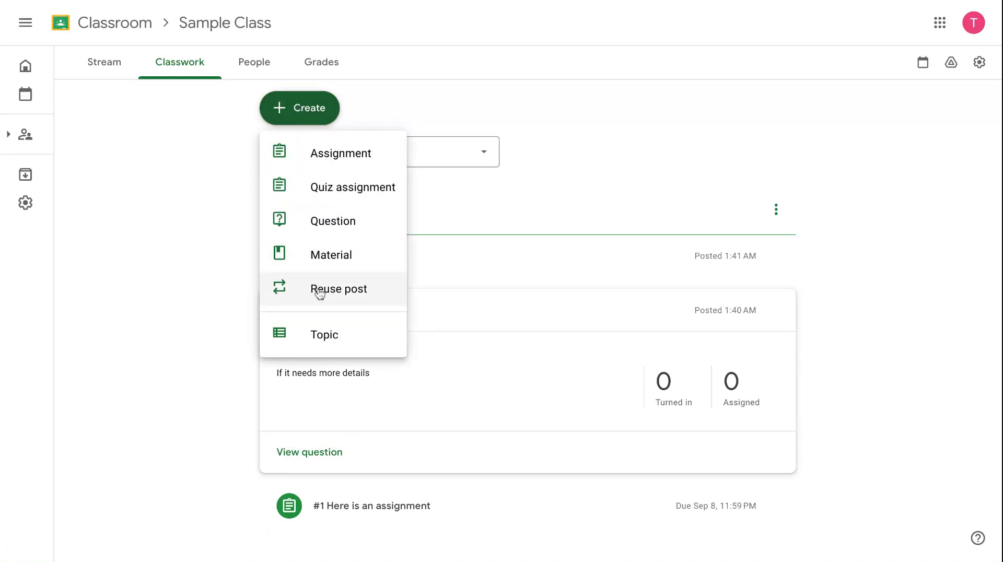